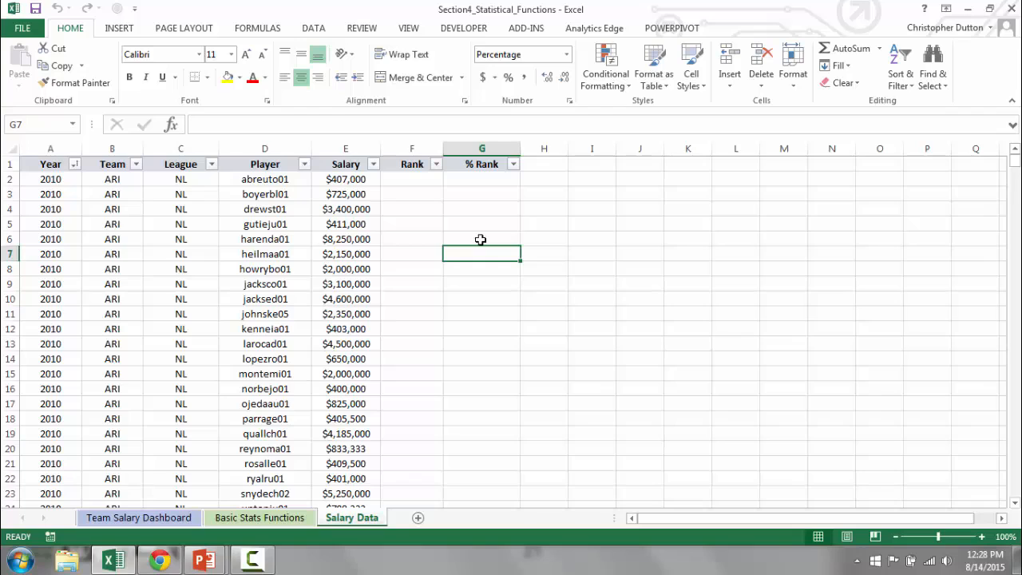
On the Basic Stats Functions sheet, enter a COUNT formula for Sample Size referencing the whole Salary column (E:E) of Salary Data.
click(268, 518)
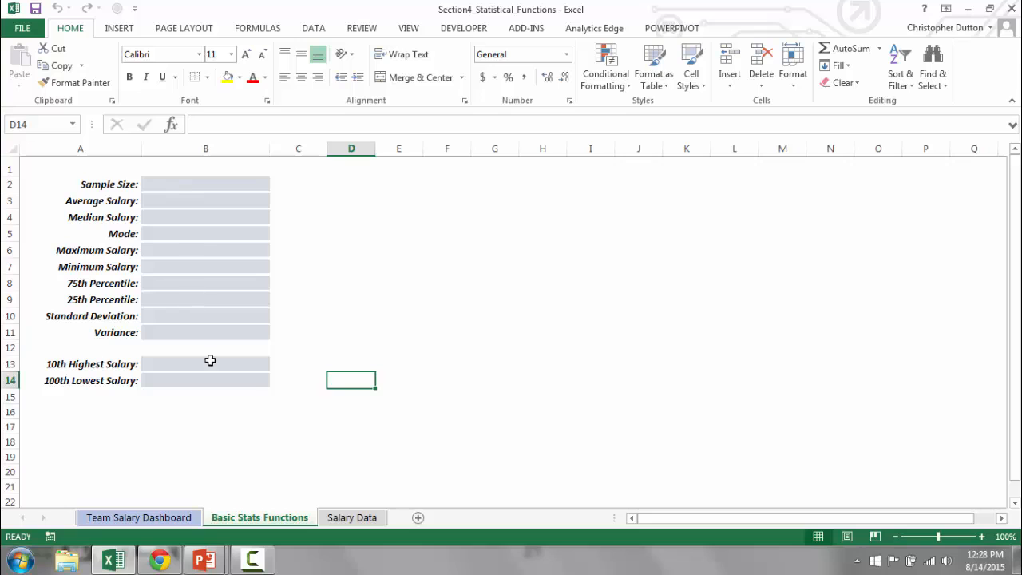
click(132, 519)
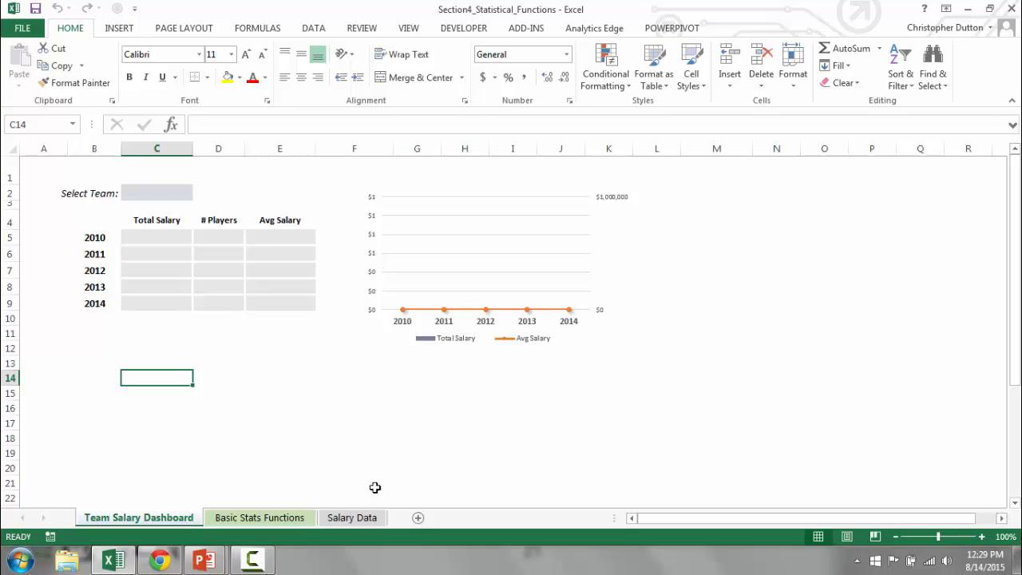
click(262, 518)
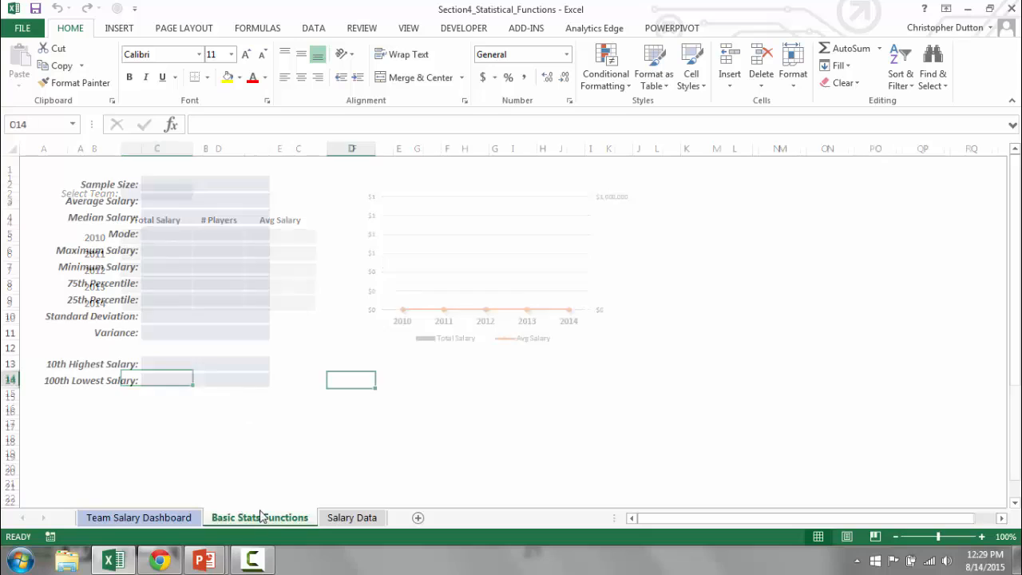
click(169, 183)
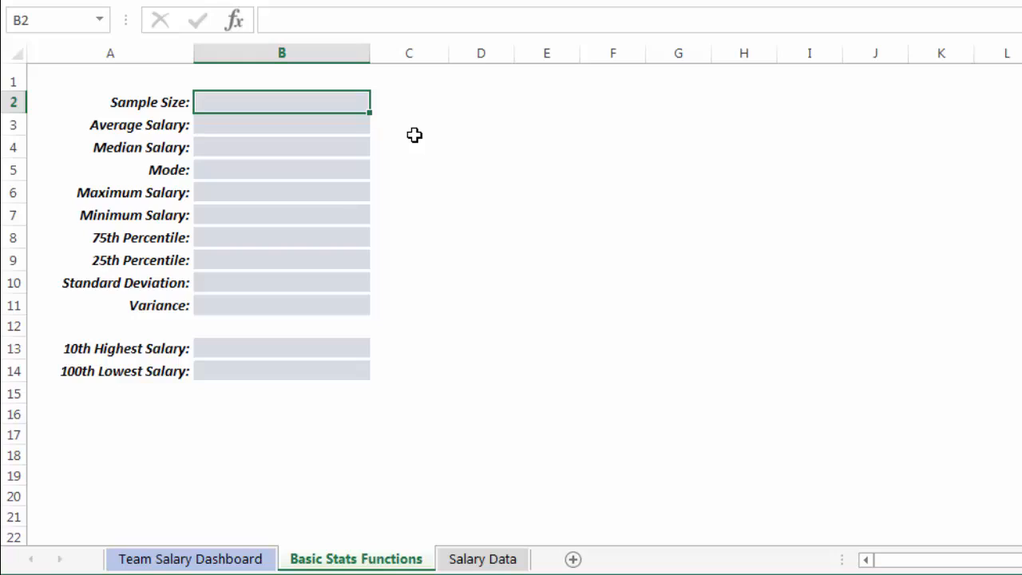
text(=)
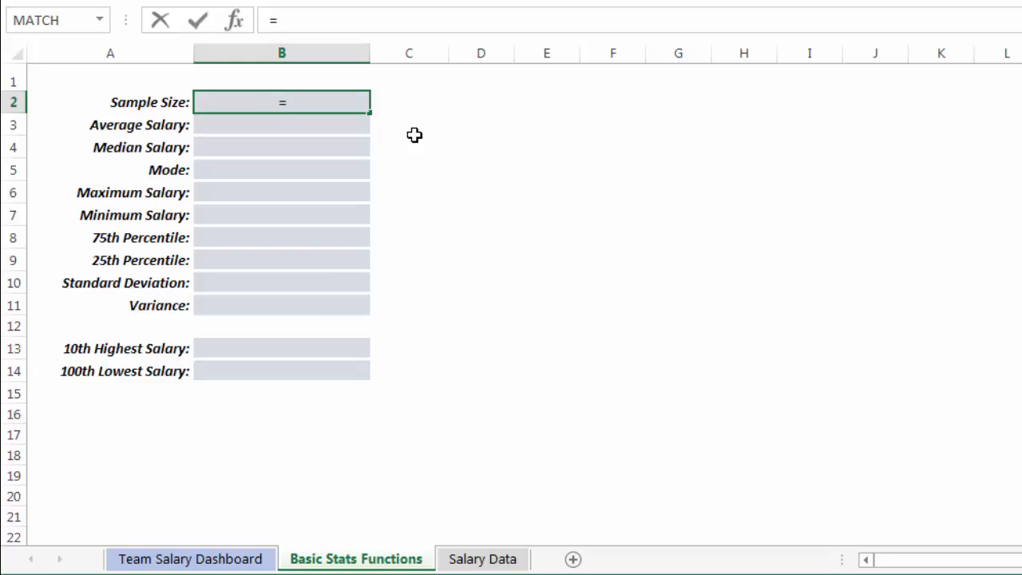
text(COUNT()
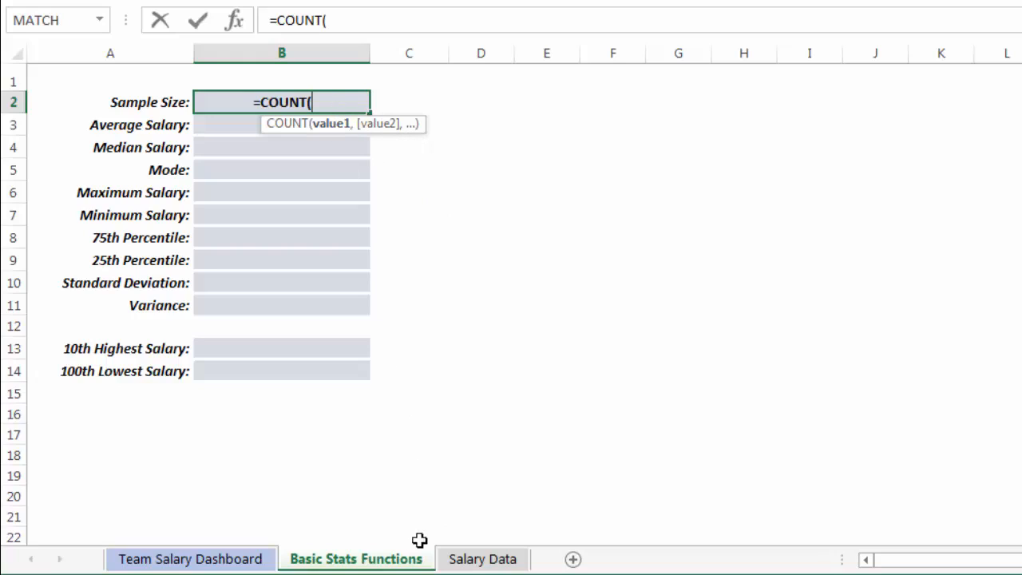
click(490, 560)
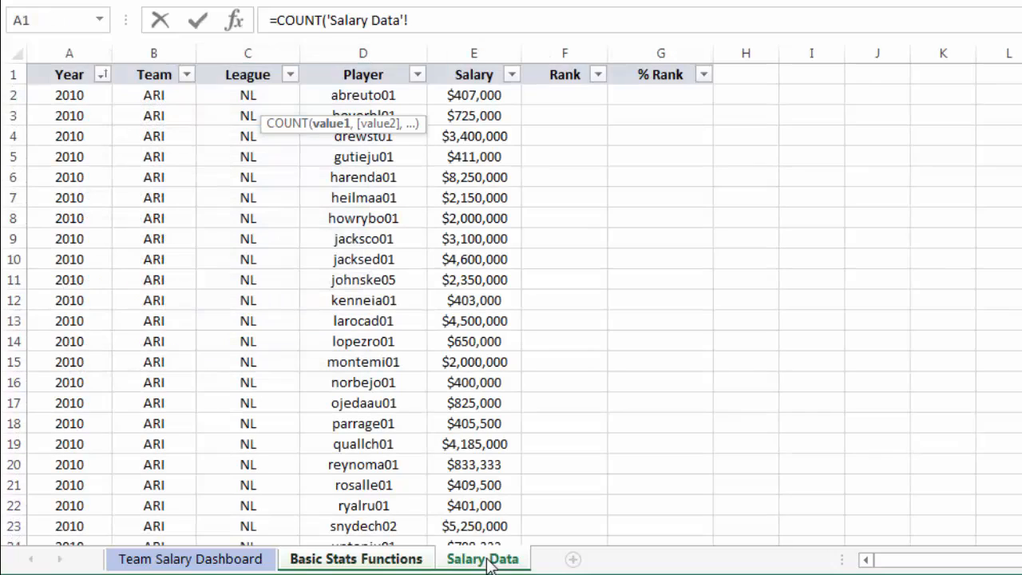
click(477, 46)
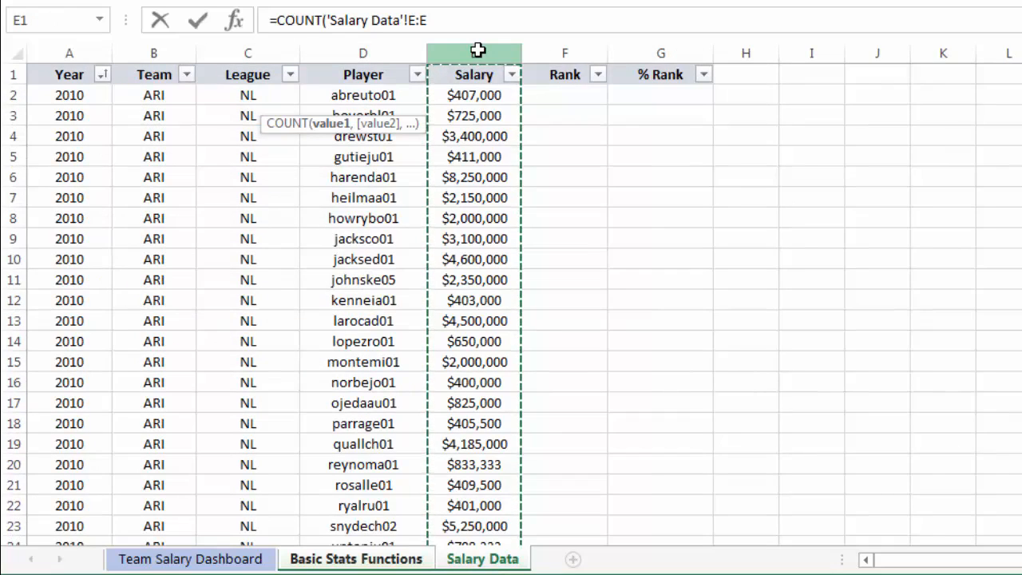
text())
key(Return)
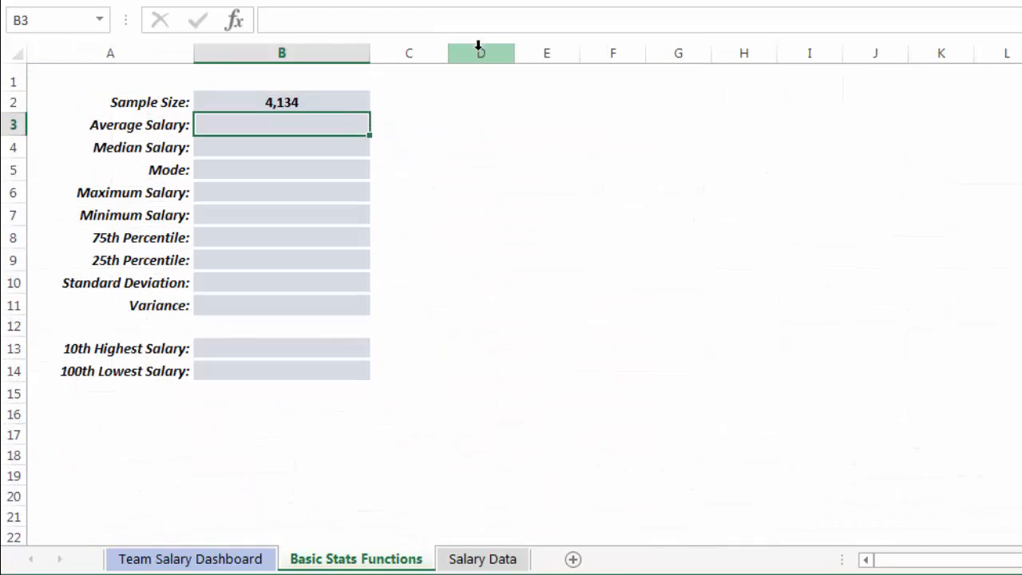
Enter an AVERAGE formula for Average Salary over the Salary Data sheet's column E:E.
click(273, 104)
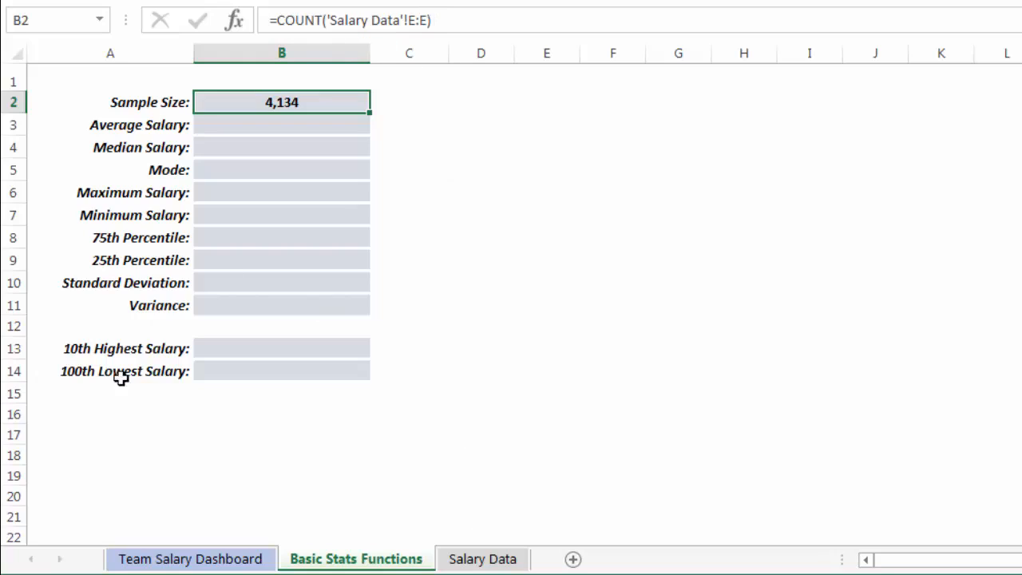
click(303, 123)
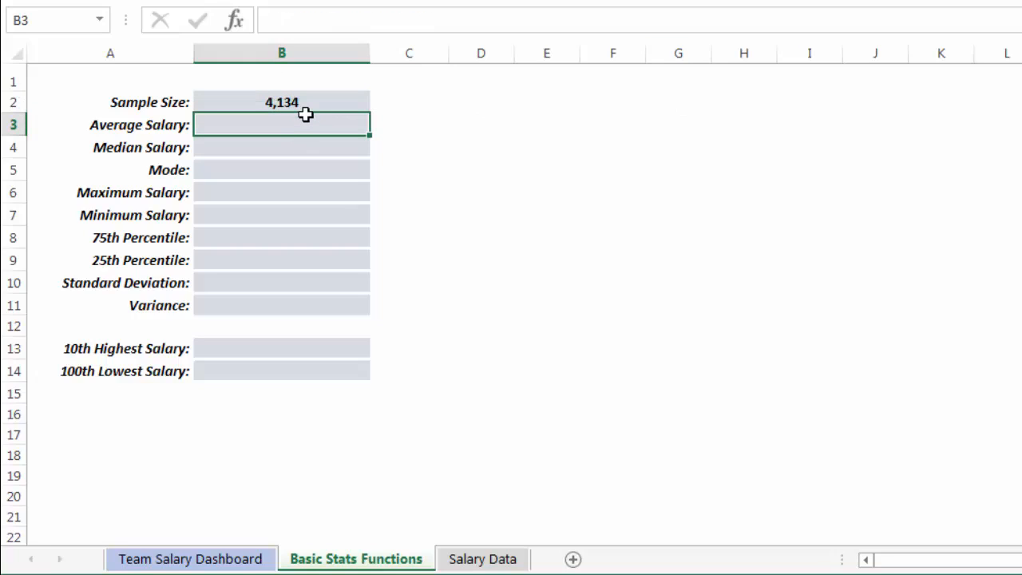
text(=A)
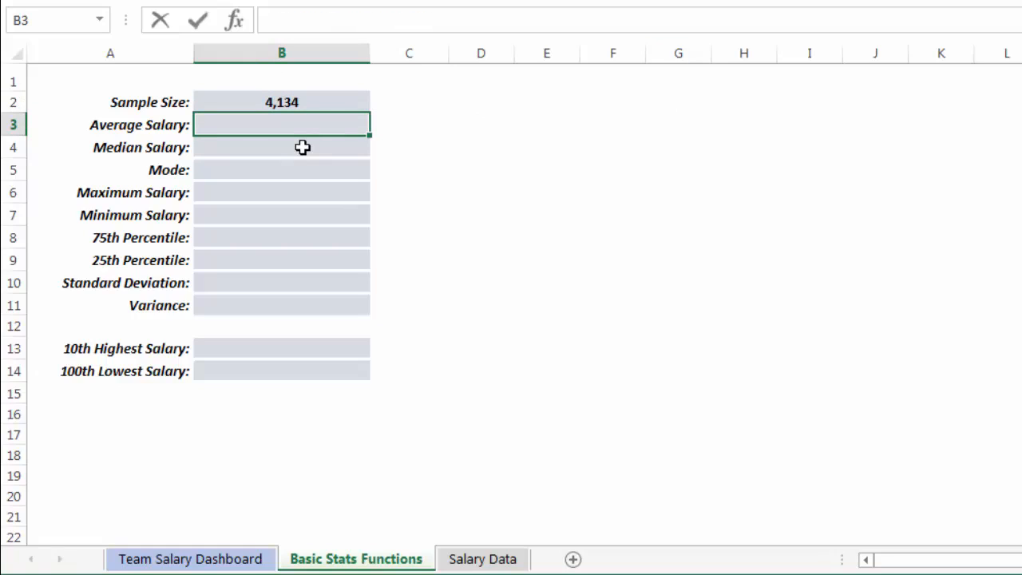
text(VERAGE()
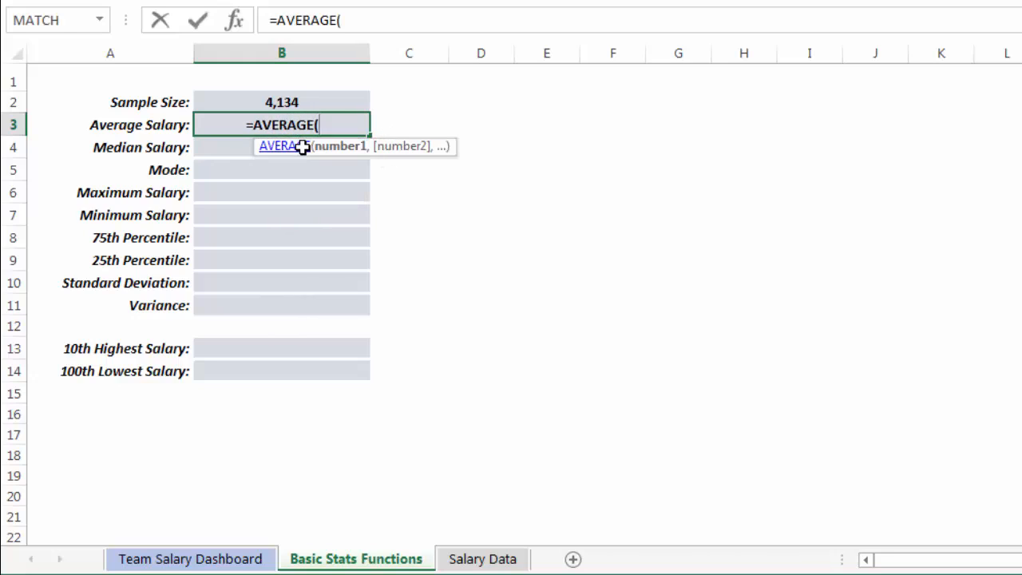
click(489, 559)
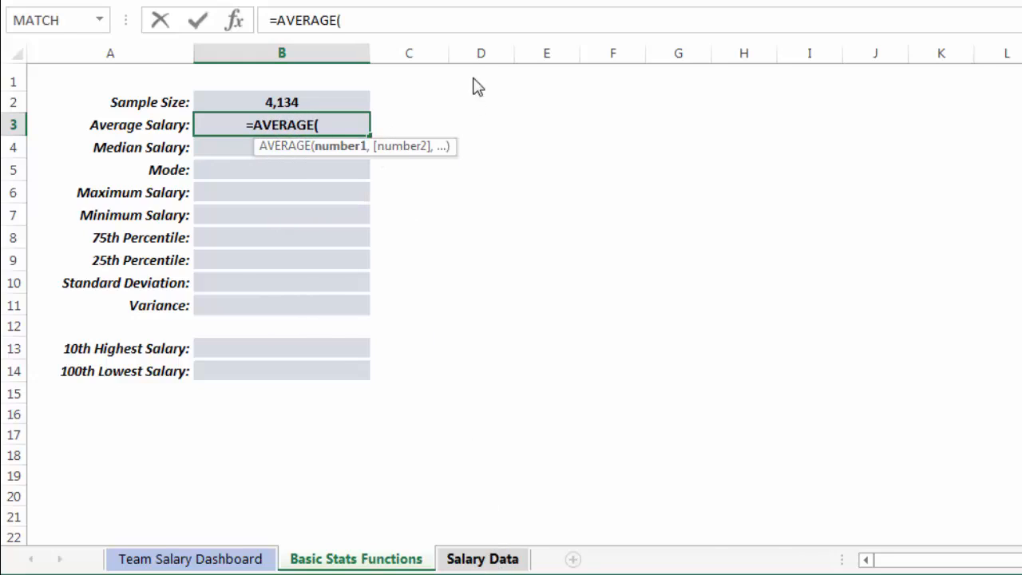
click(474, 53)
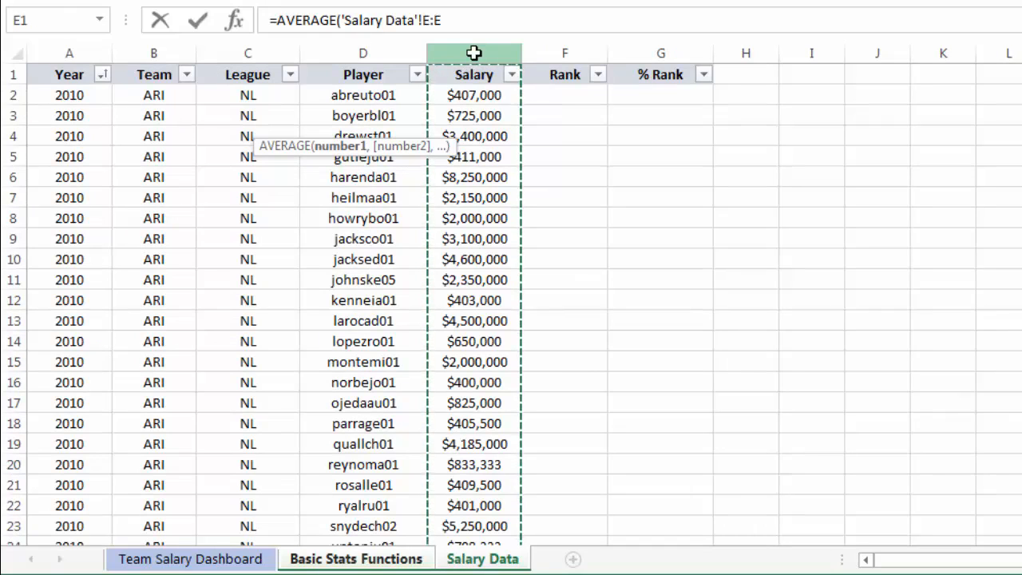
key(Return)
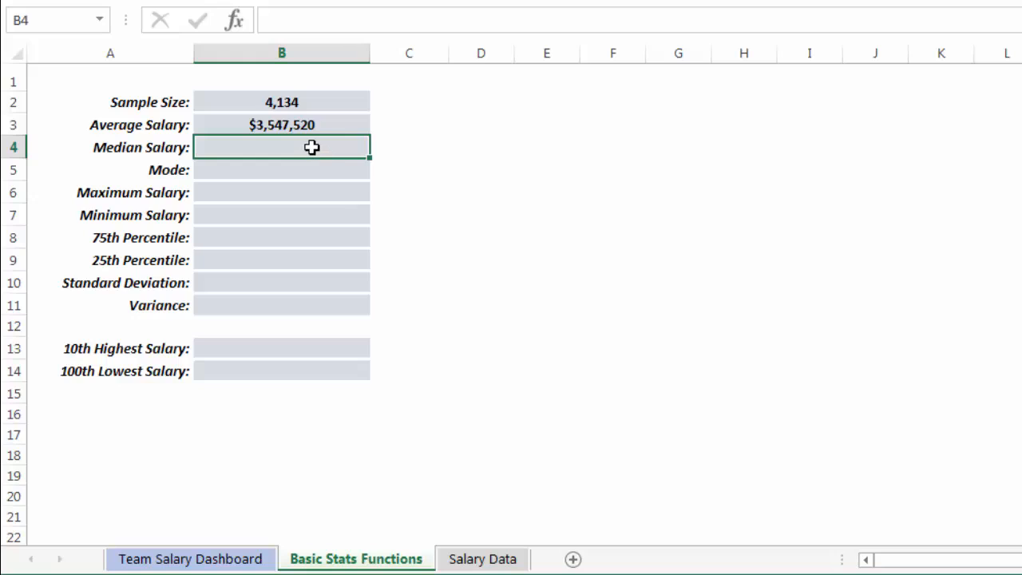
Enter a MEDIAN formula for Median Salary over the Salary Data sheet's column E:E.
text(=)
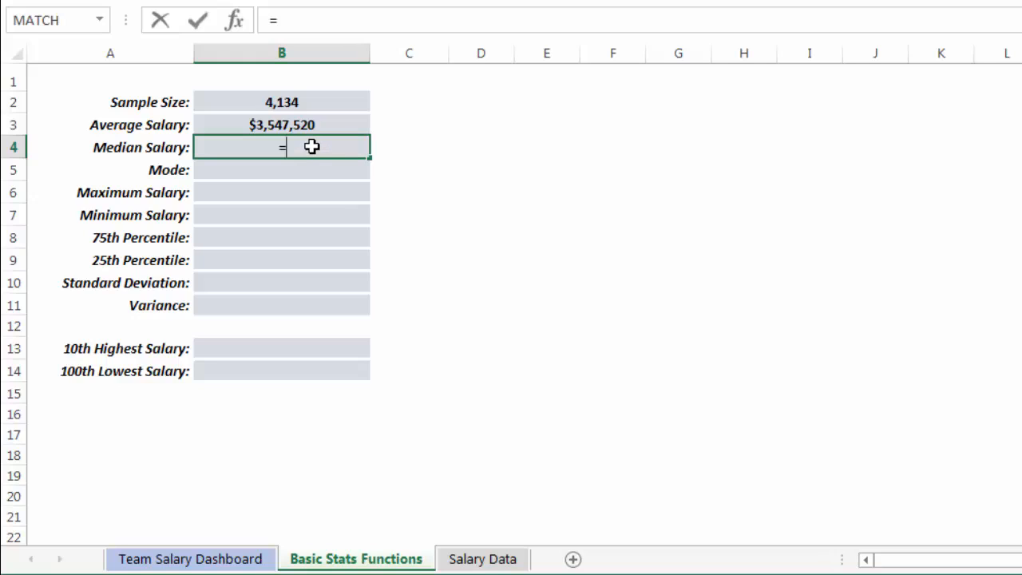
text(MEDIAN)
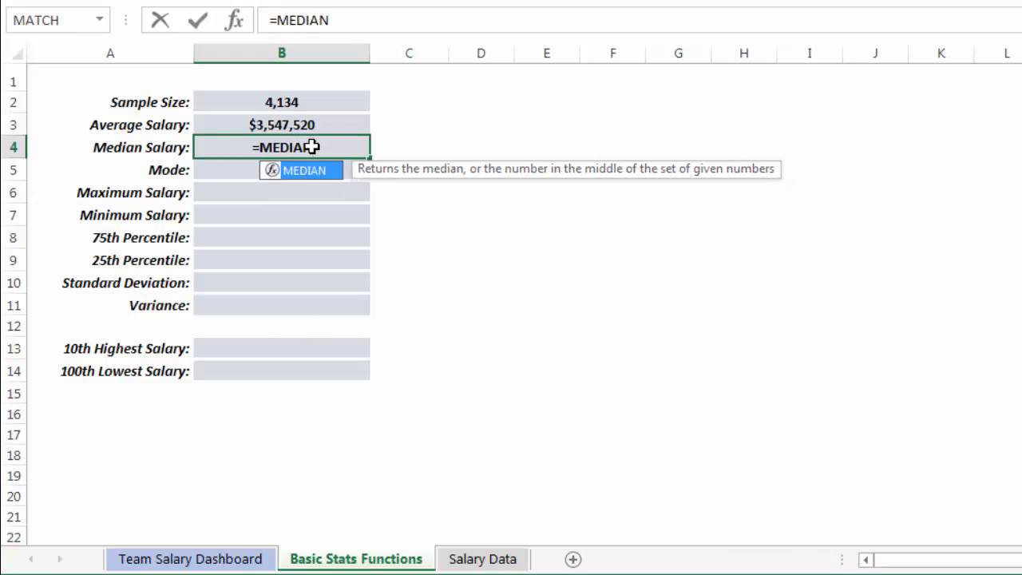
text(()
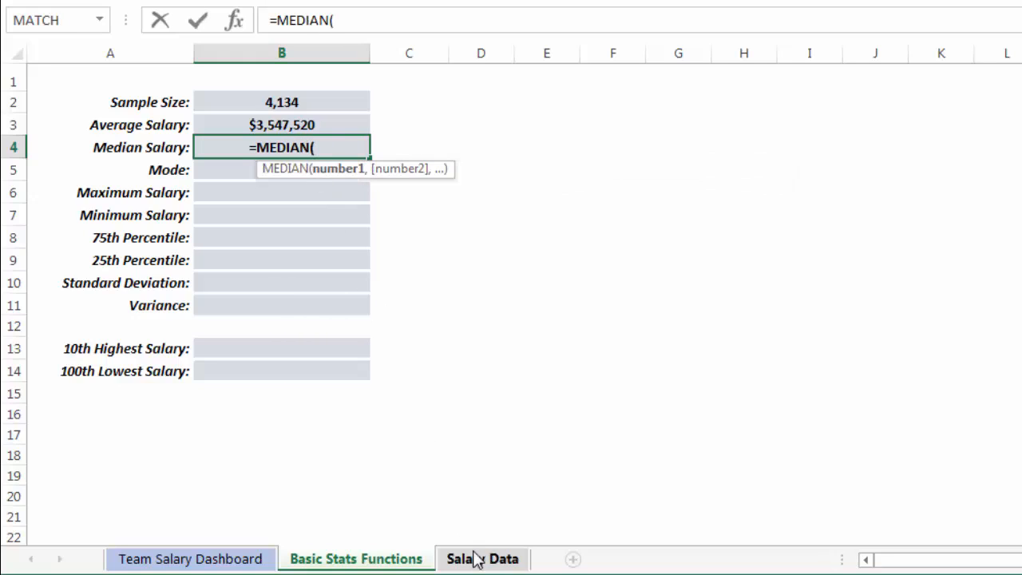
click(480, 558)
click(495, 53)
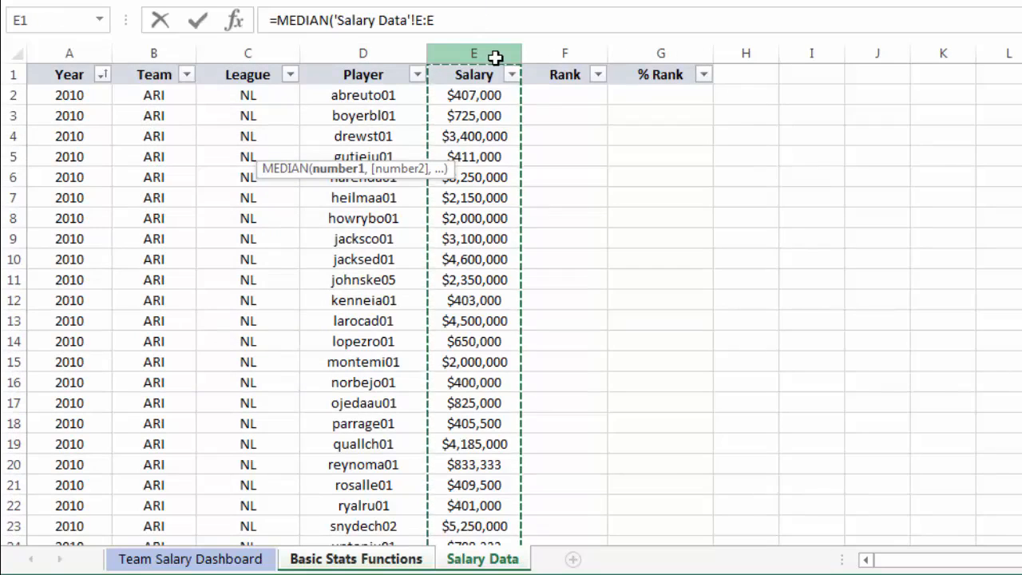
text())
key(Return)
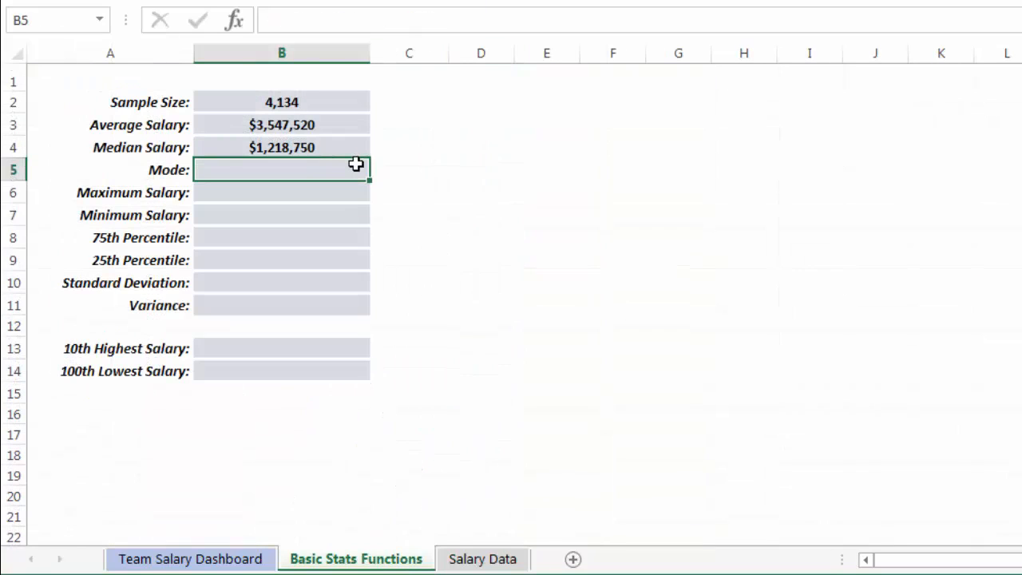
Enter a MODE formula for Mode over the Salary Data sheet's column E:E.
text(=MODE()
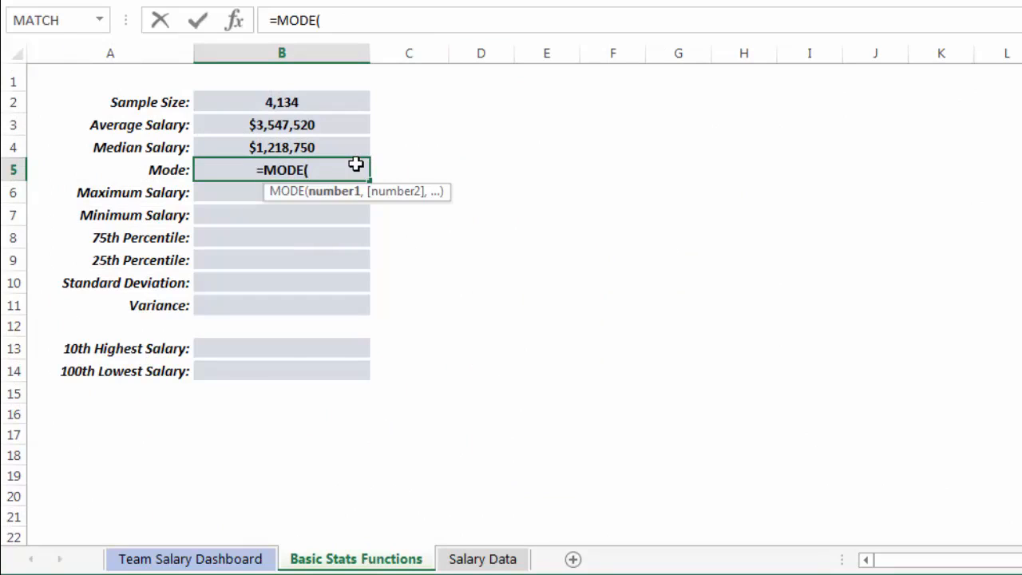
click(481, 560)
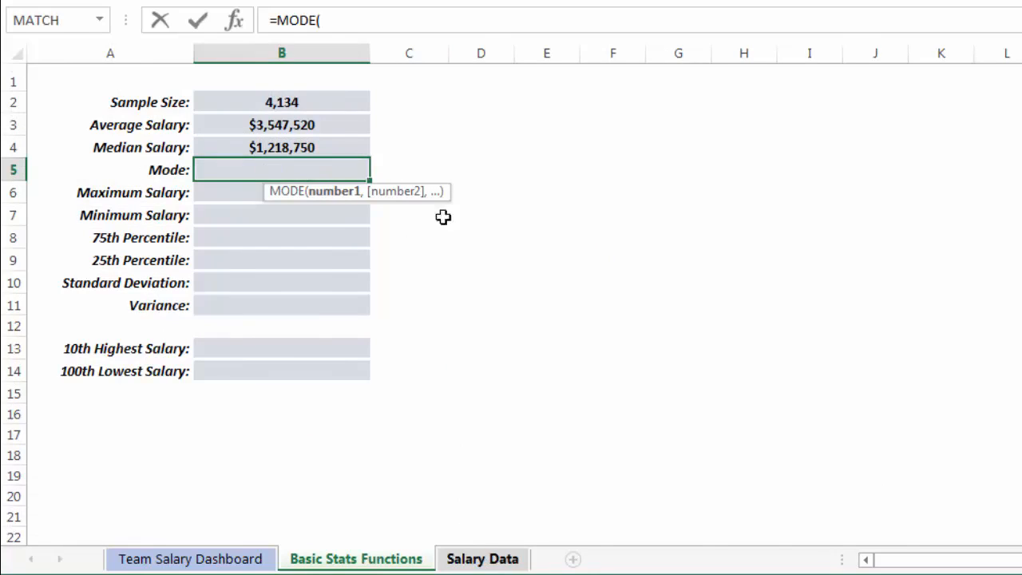
click(477, 52)
text())
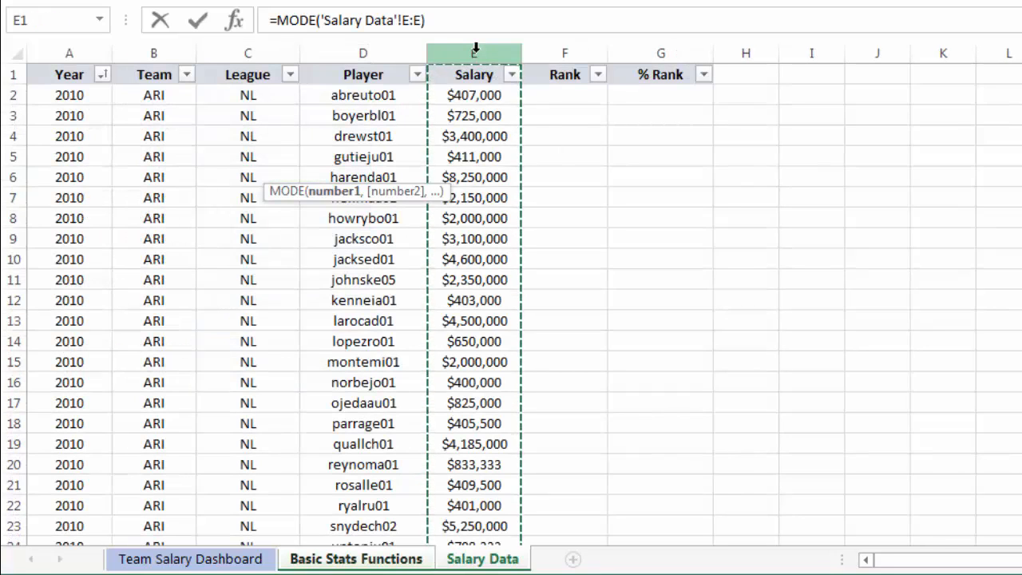
key(Return)
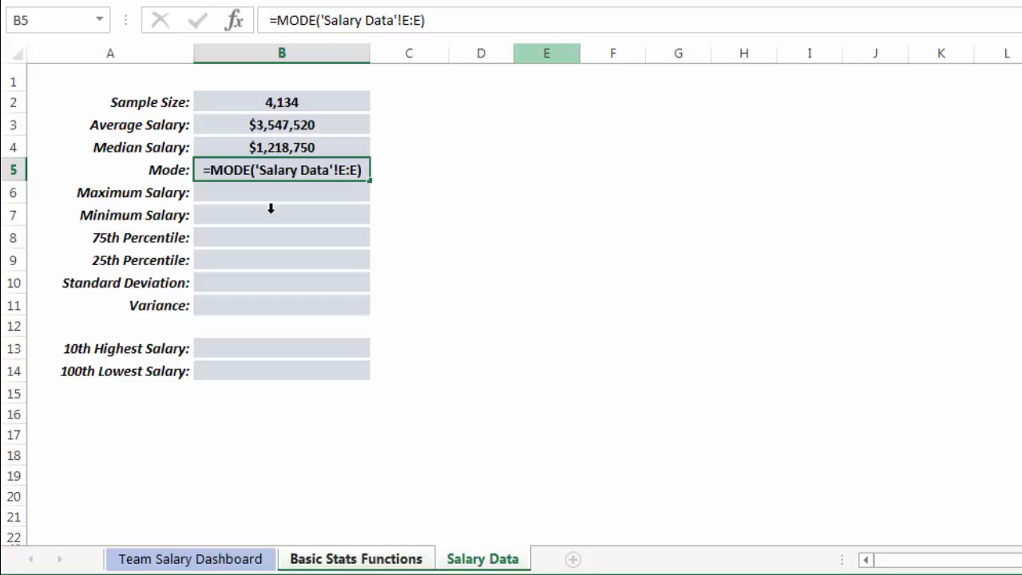
key(Return)
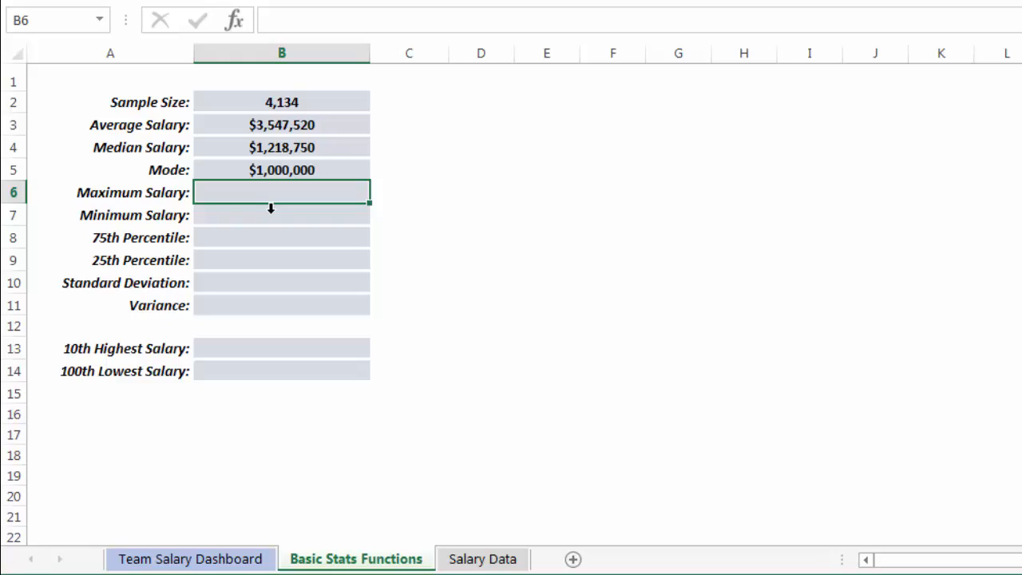
Enter a MAX formula for Maximum Salary over the Salary Data sheet's column E:E.
key(Up)
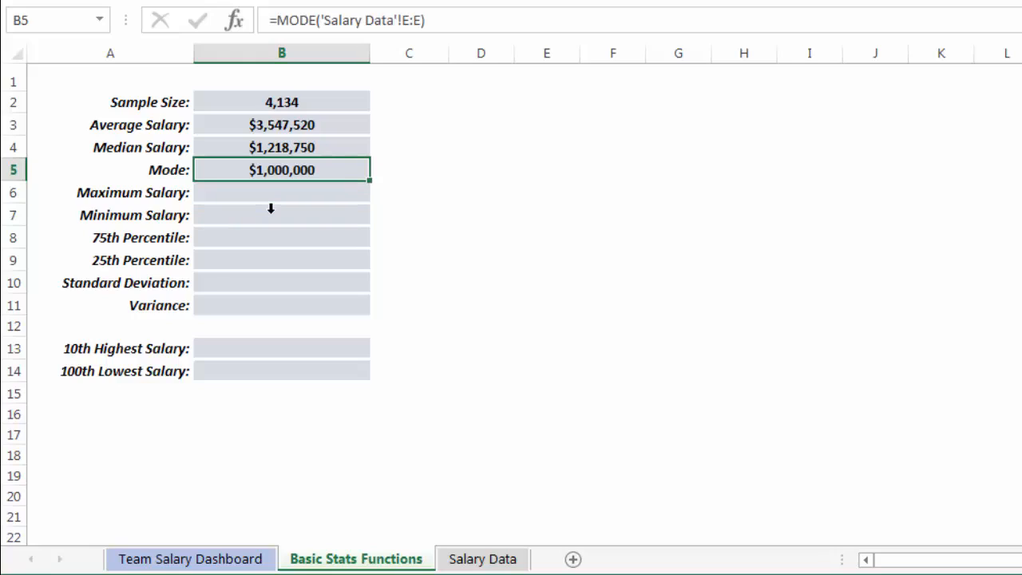
key(Down)
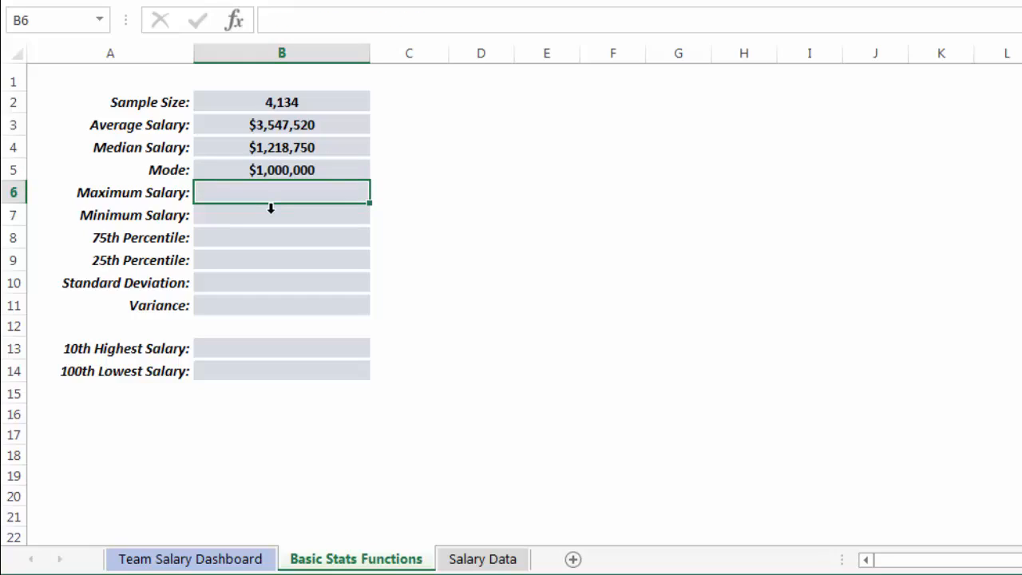
text(=MAX()
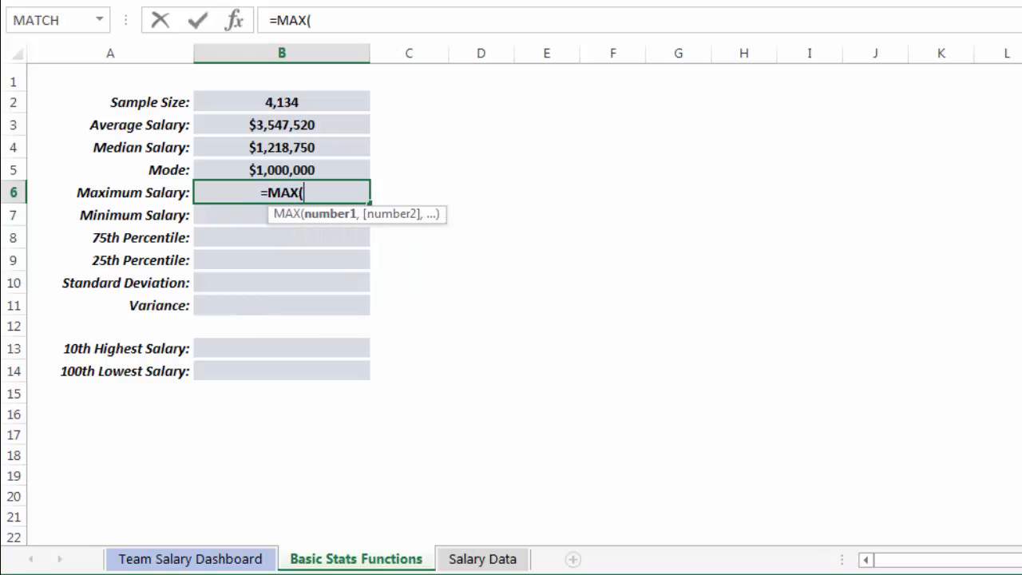
click(482, 559)
click(460, 53)
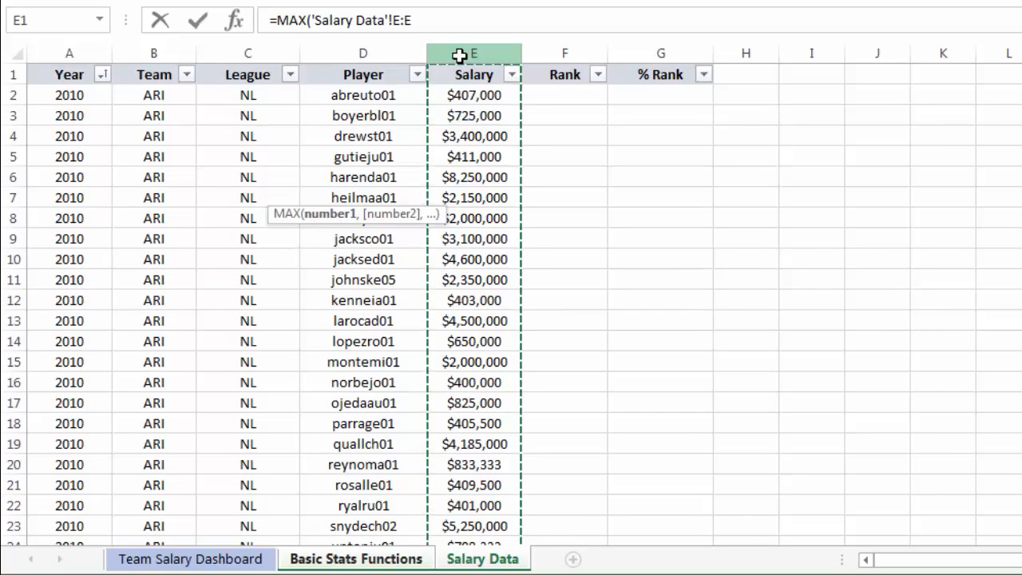
text())
key(Return)
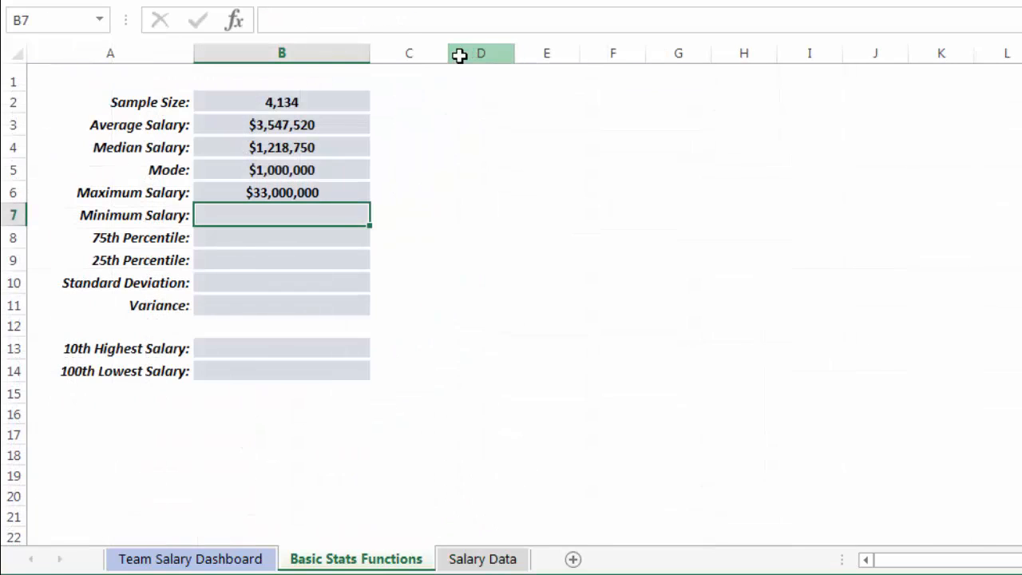
Enter a MIN formula for Minimum Salary over the Salary Data sheet's column E:E.
key(Up)
key(Down)
text(=MIN()
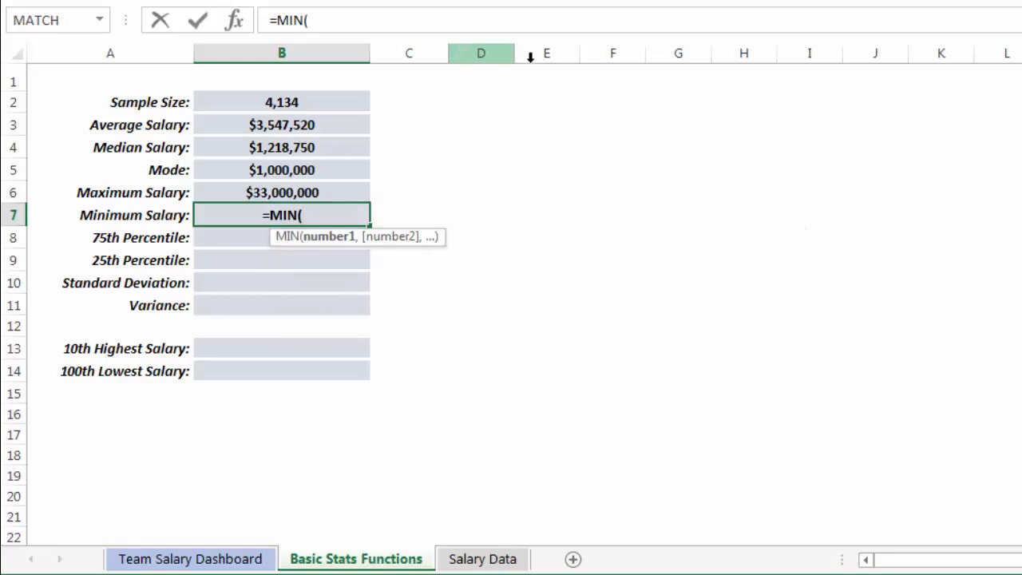
click(507, 559)
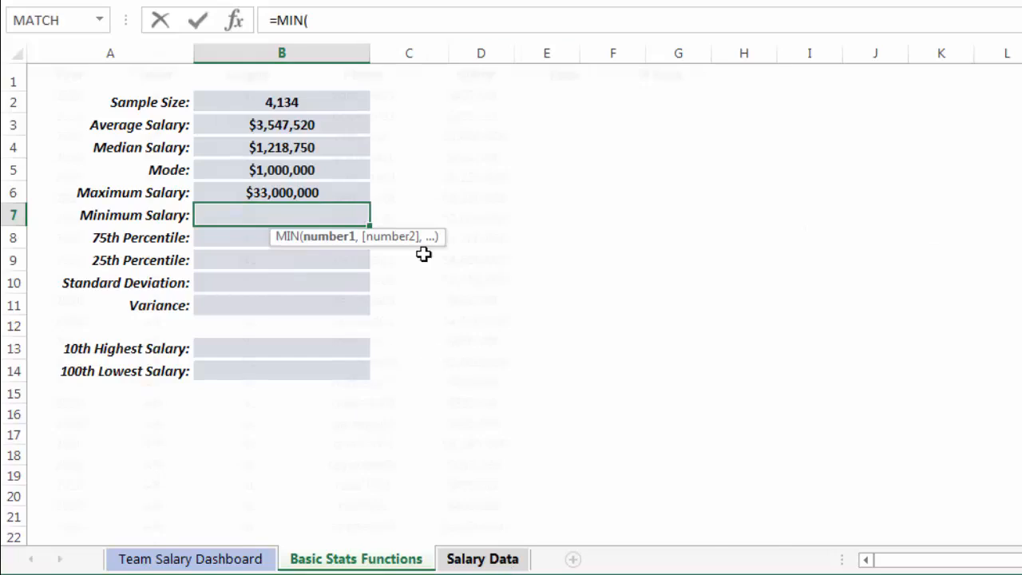
click(471, 50)
text())
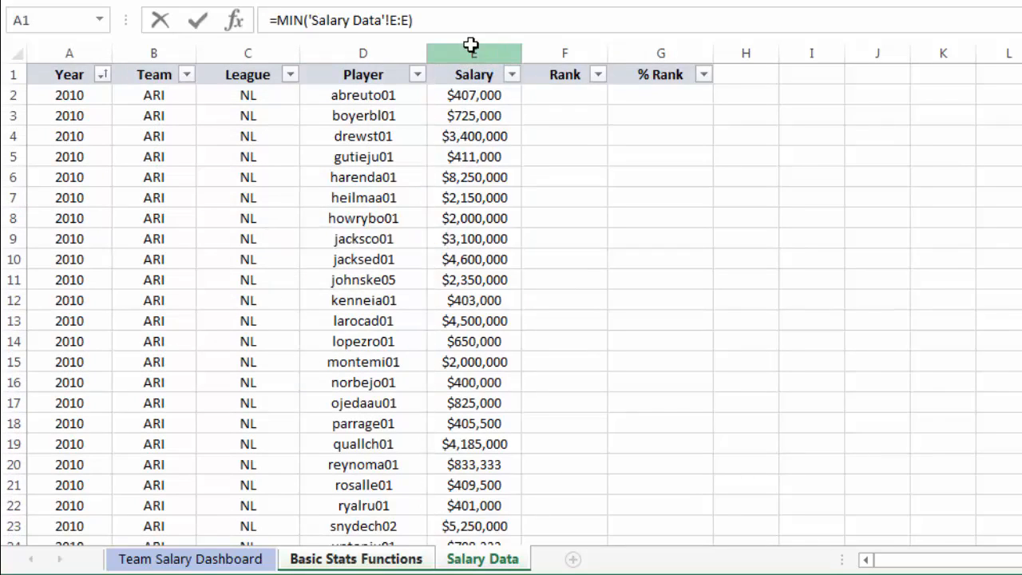
key(Return)
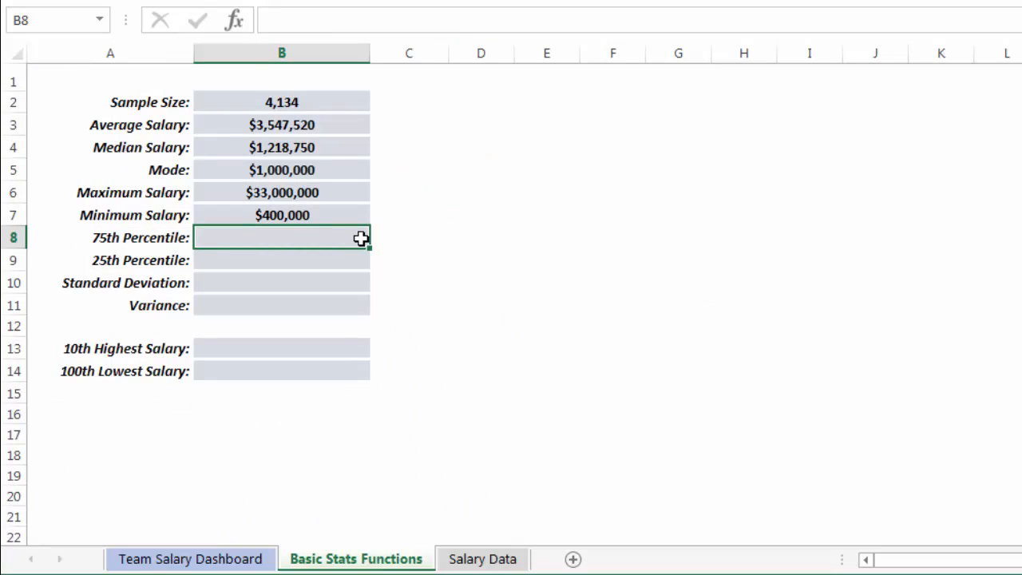
Enter a PERCENTILE formula for 75th Percentile over the Salary Data sheet's column E:E with k of .75.
text(=)
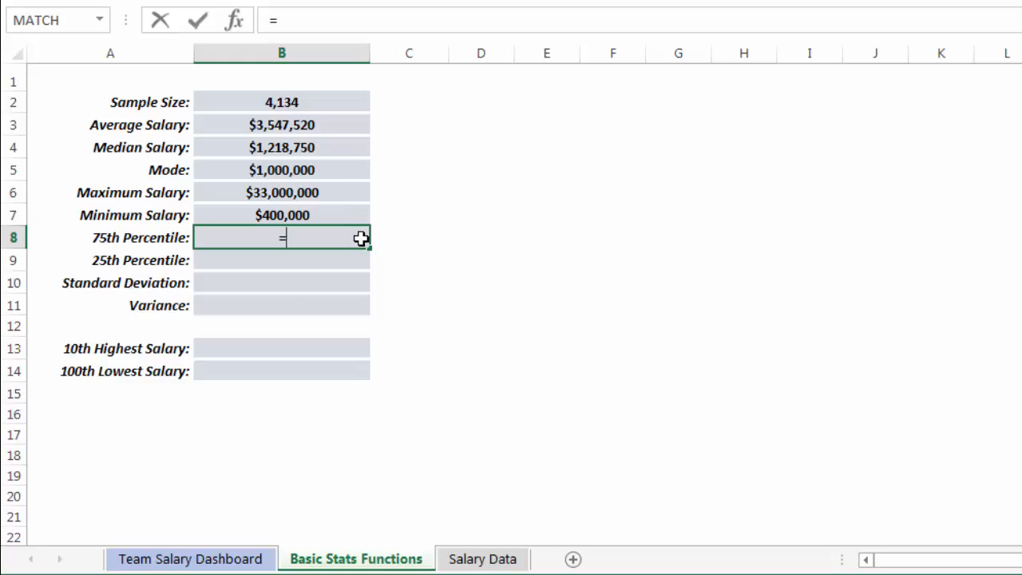
text(PERCENT)
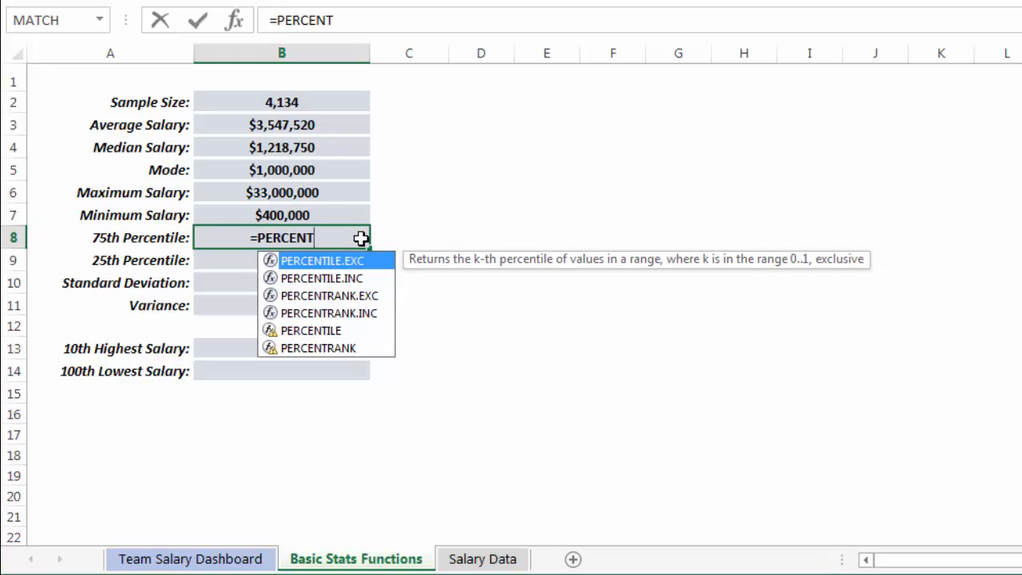
text(ILE()
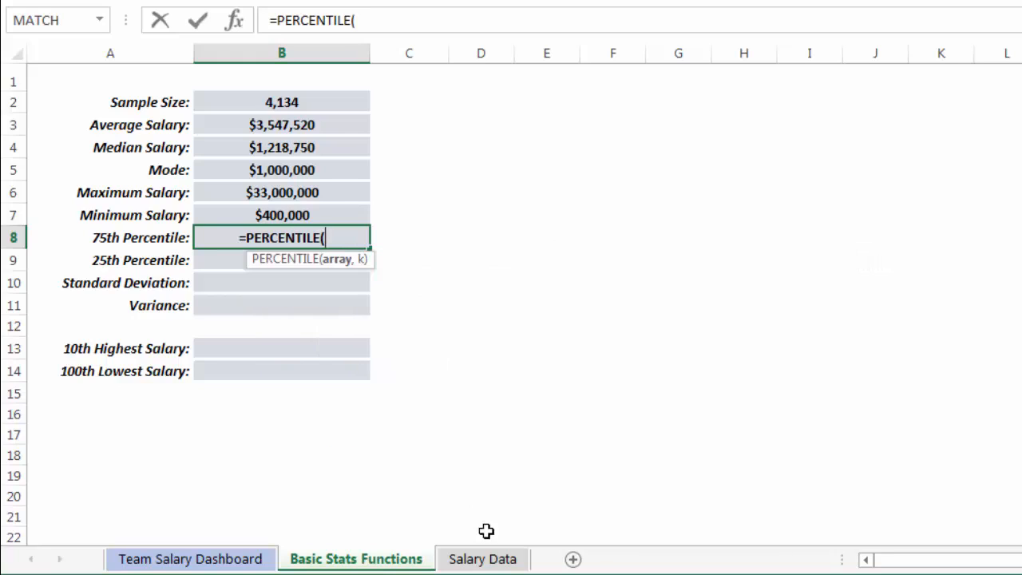
click(483, 559)
click(480, 53)
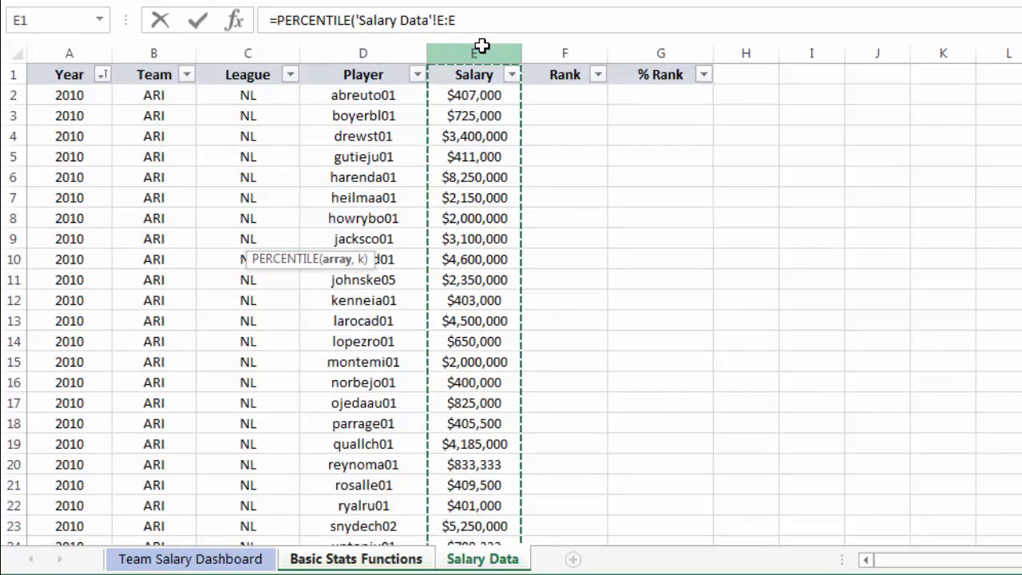
text(,)
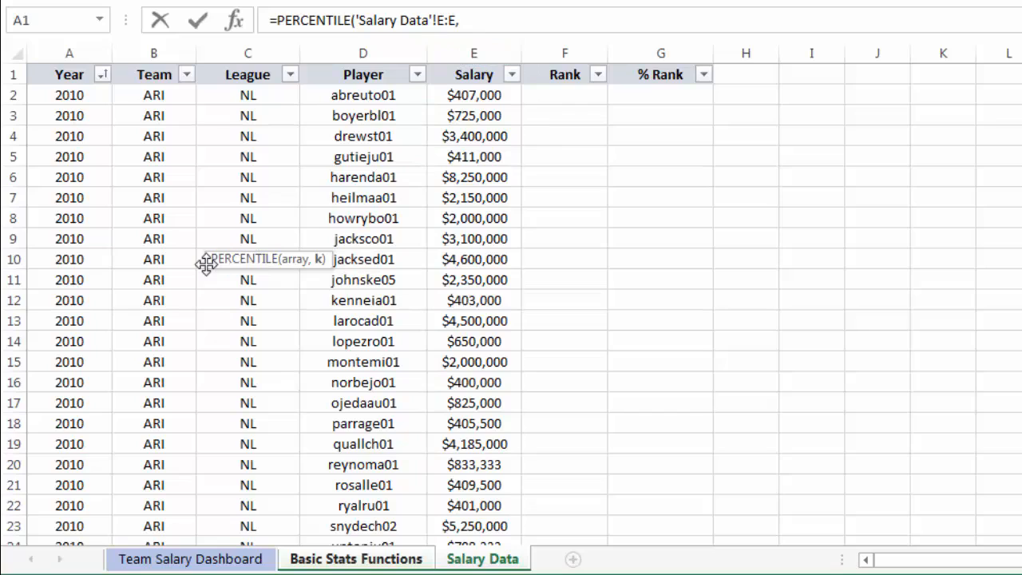
drag(206, 264, 471, 50)
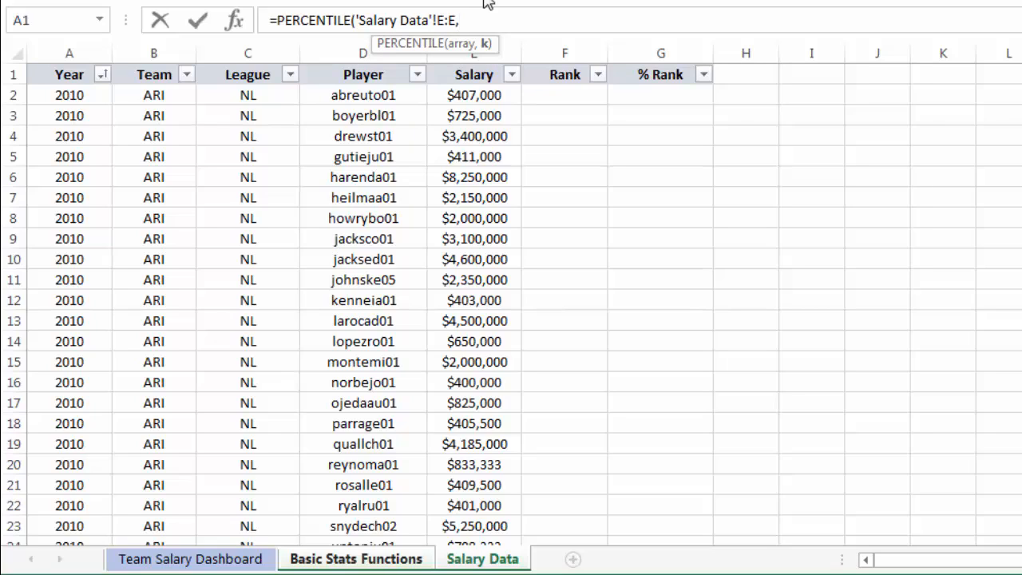
text(75))
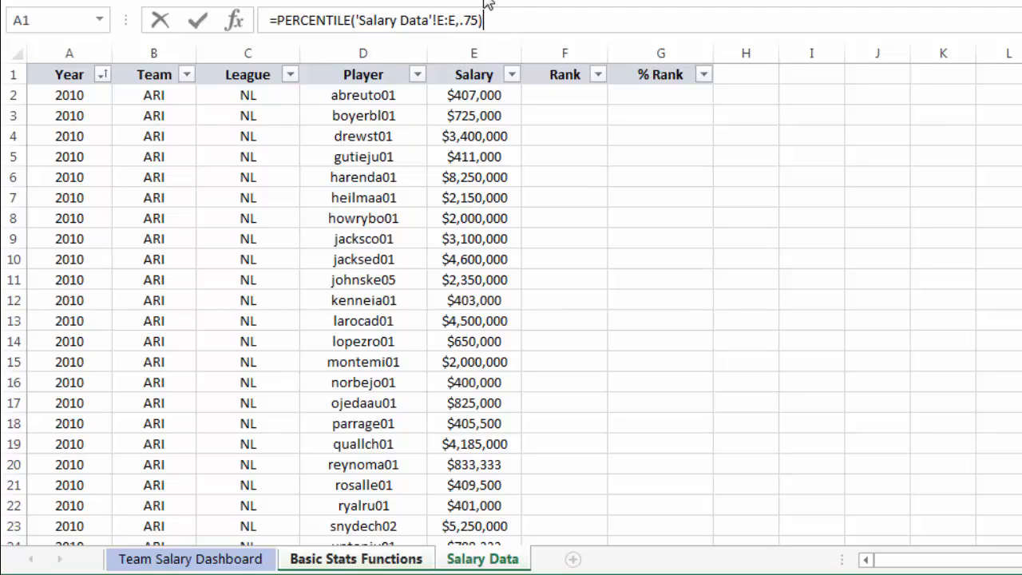
key(Return)
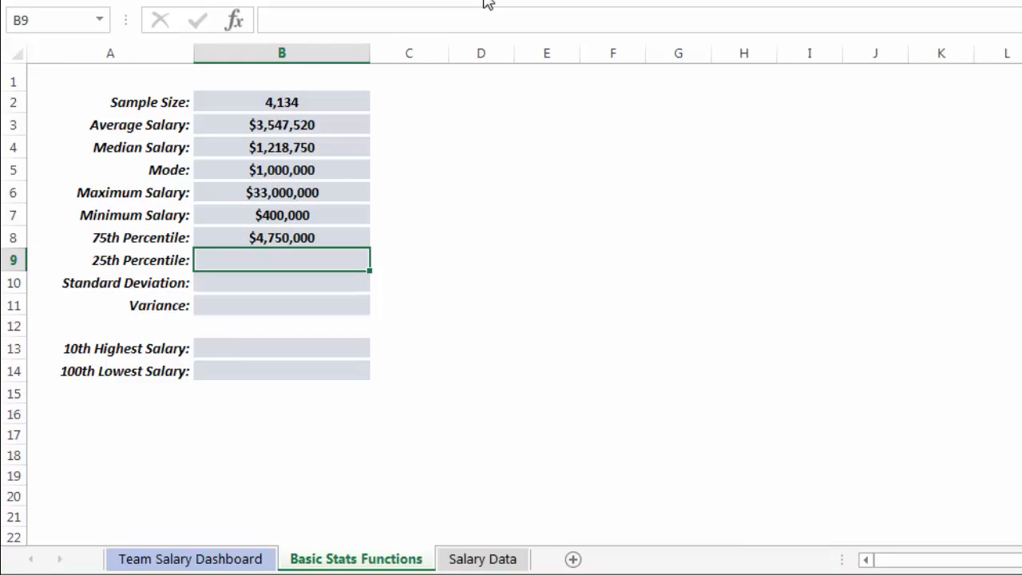
Copy the 75th percentile formula into the 25th Percentile cell and change its k argument to 0.25.
key(Up)
key(ctrl+c)
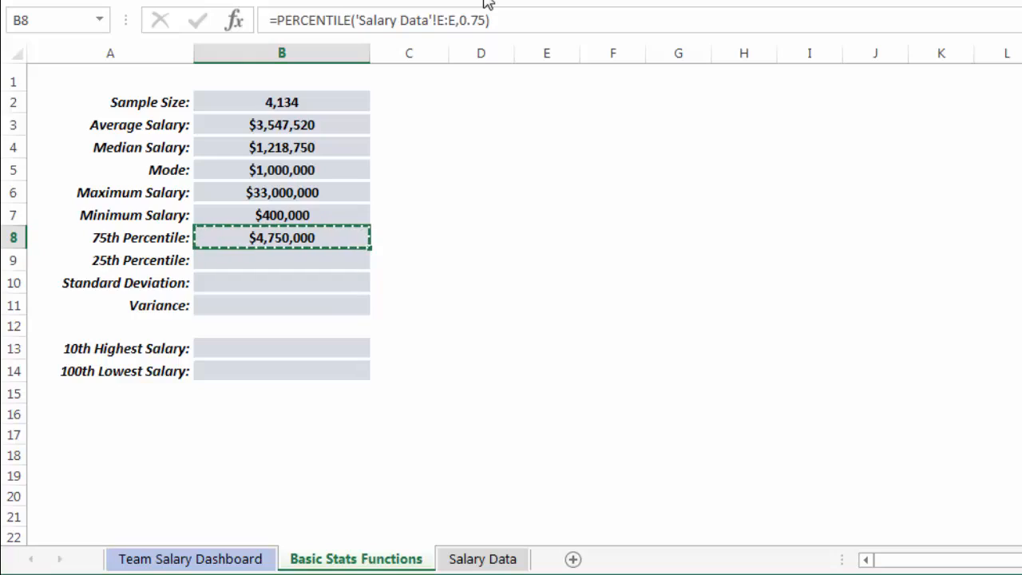
key(Down)
key(ctrl+v)
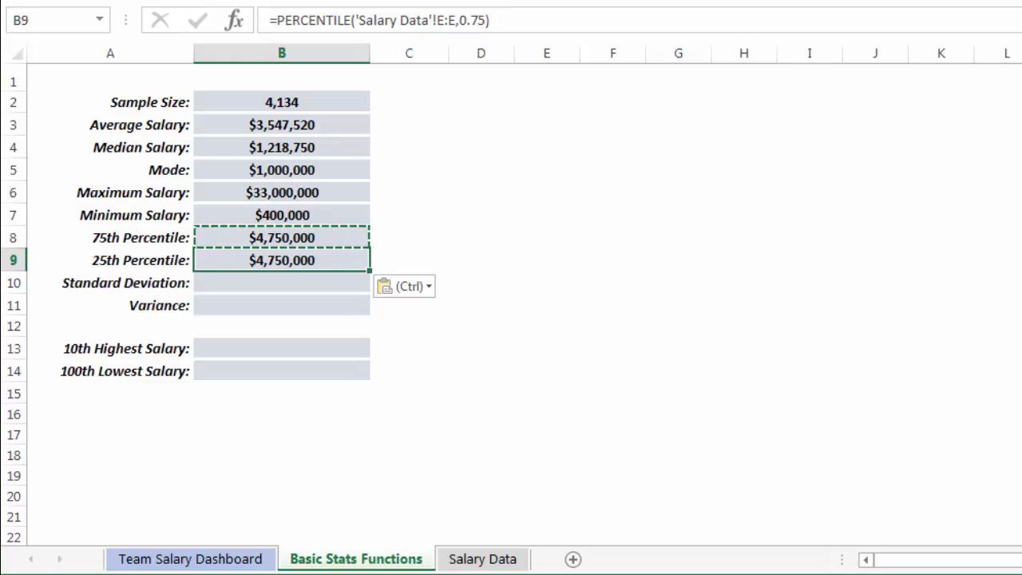
click(479, 20)
key(BackSpace)
text(2)
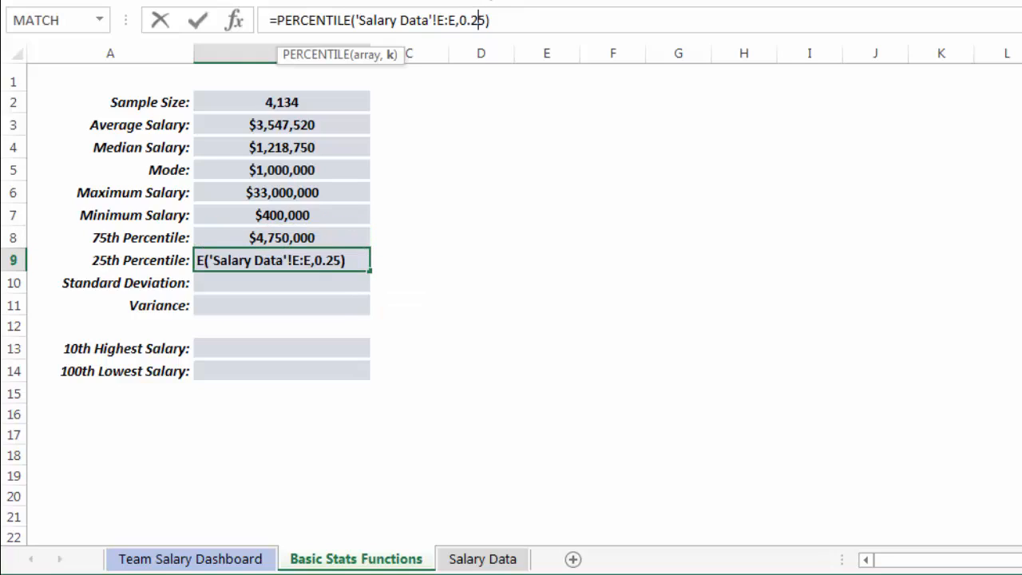
key(Return)
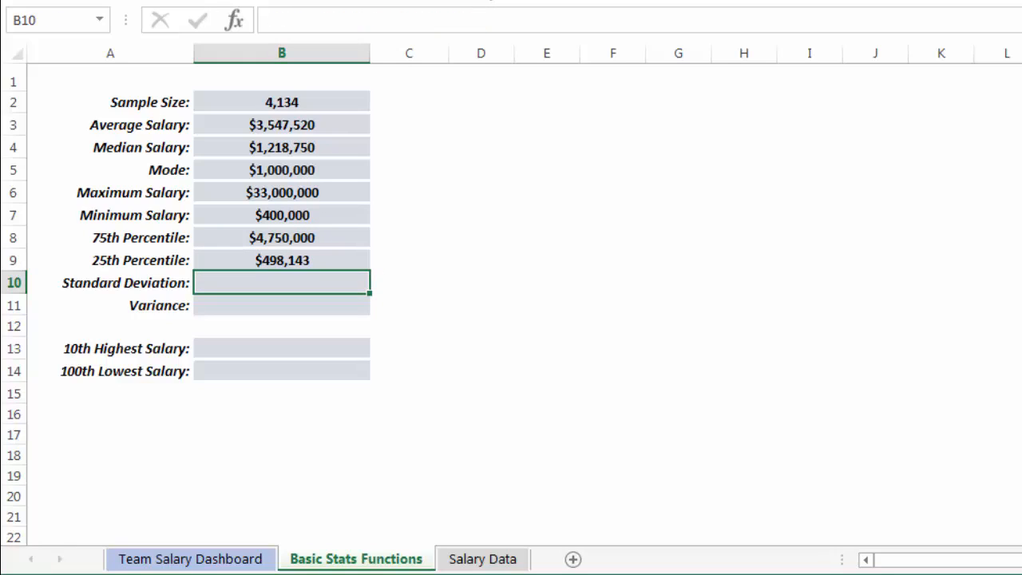
Enter a STDEV formula for Standard Deviation over the Salary Data sheet's column E:E.
text(=)
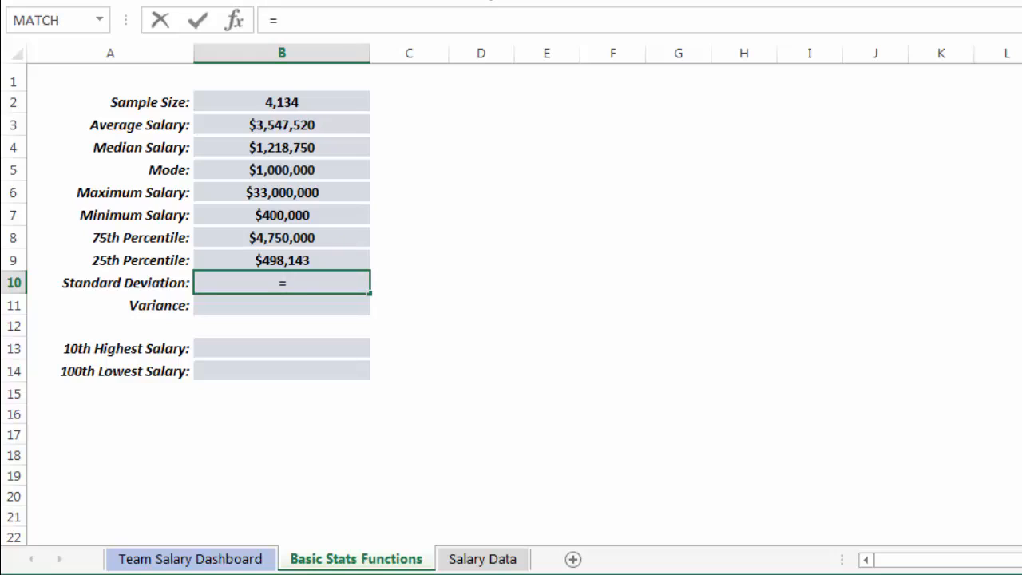
text(STDEV()
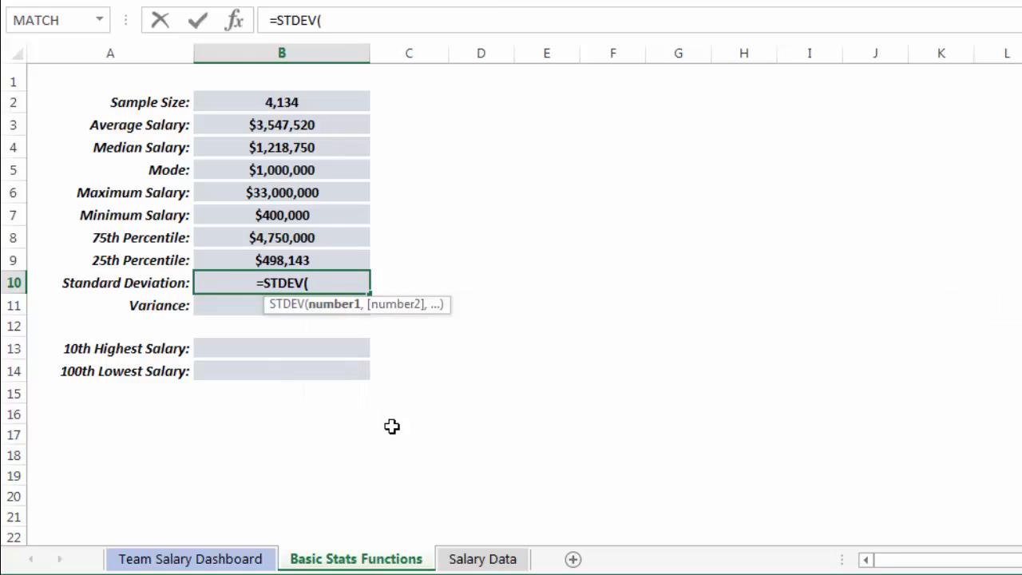
click(481, 559)
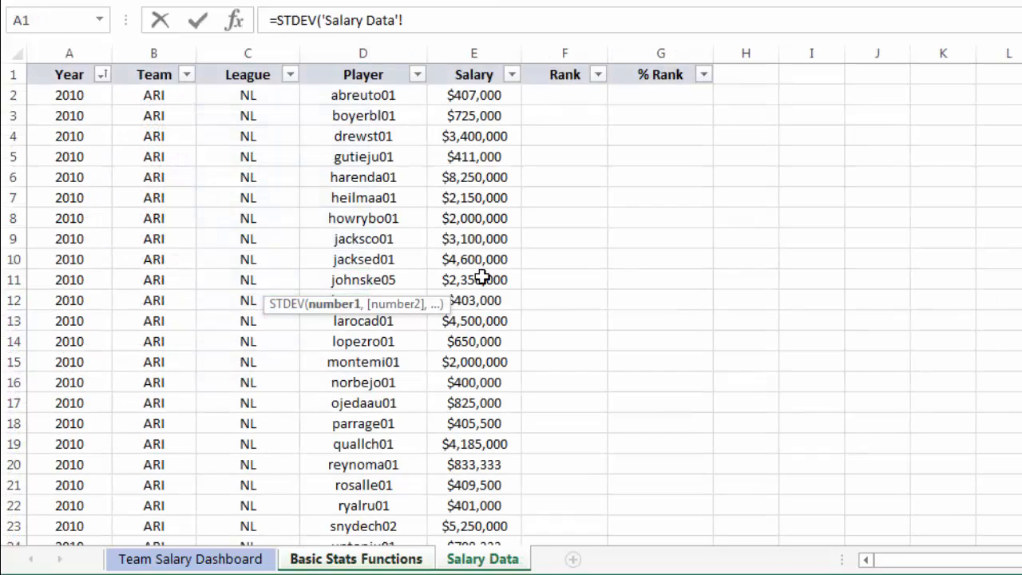
click(477, 52)
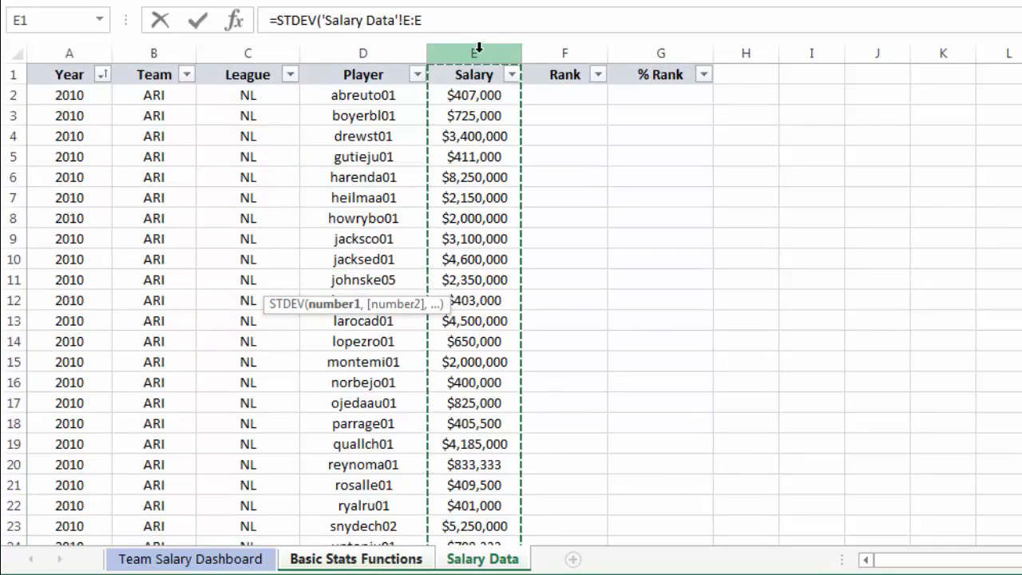
text())
key(Return)
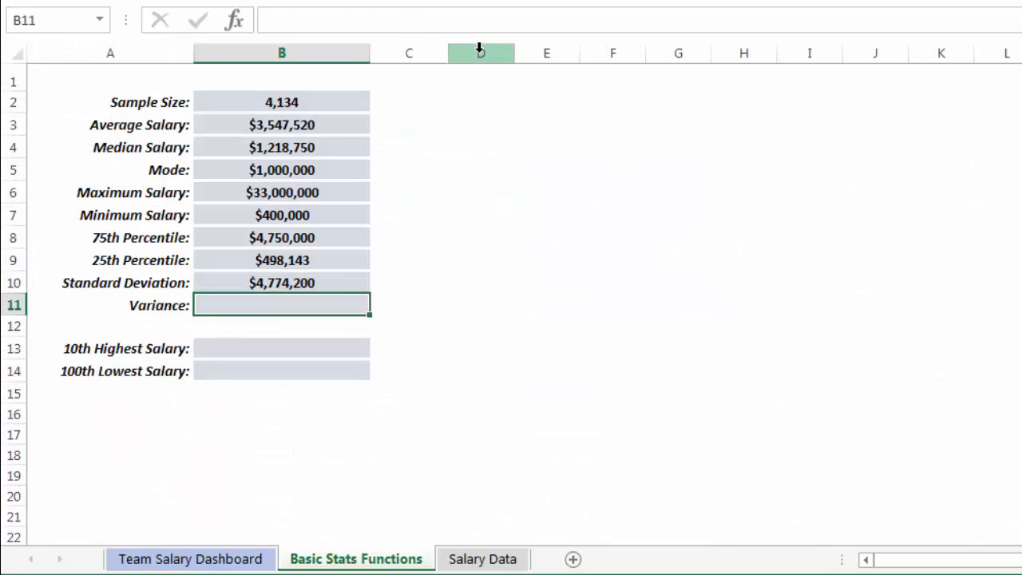
Enter a VAR formula for Variance over the Salary Data sheet's column E:E.
text(=VAR()
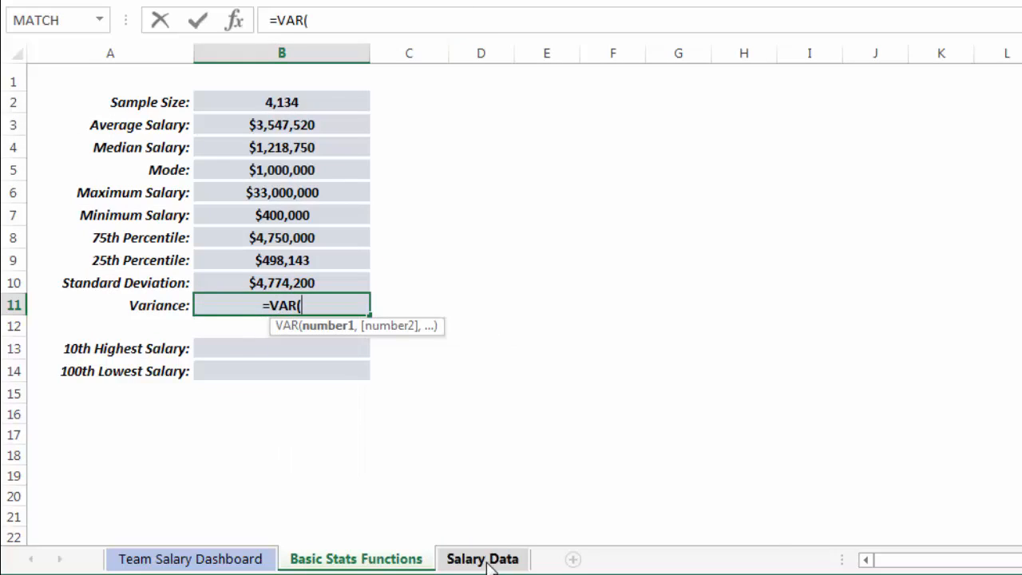
click(482, 560)
click(474, 52)
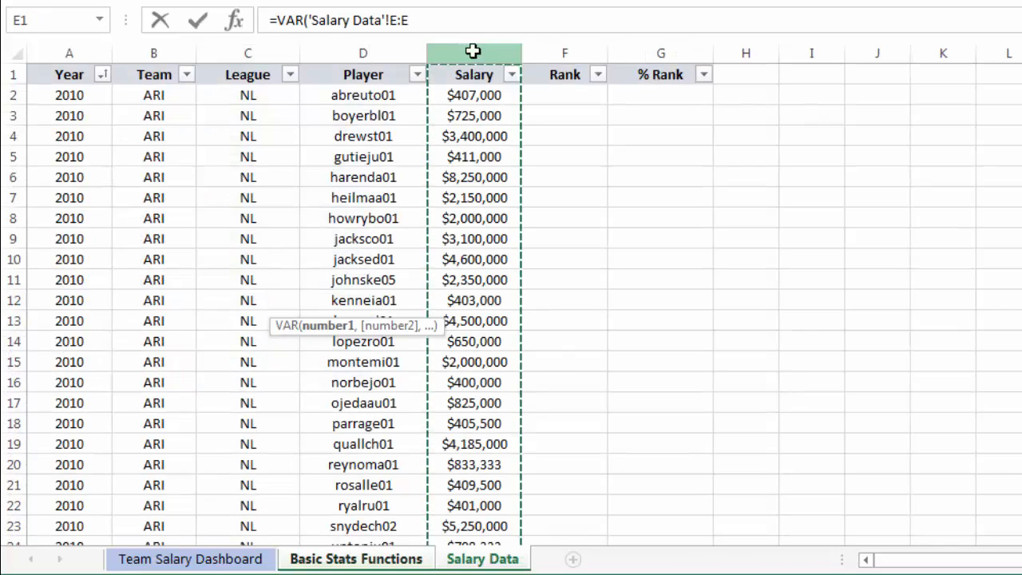
text())
key(Return)
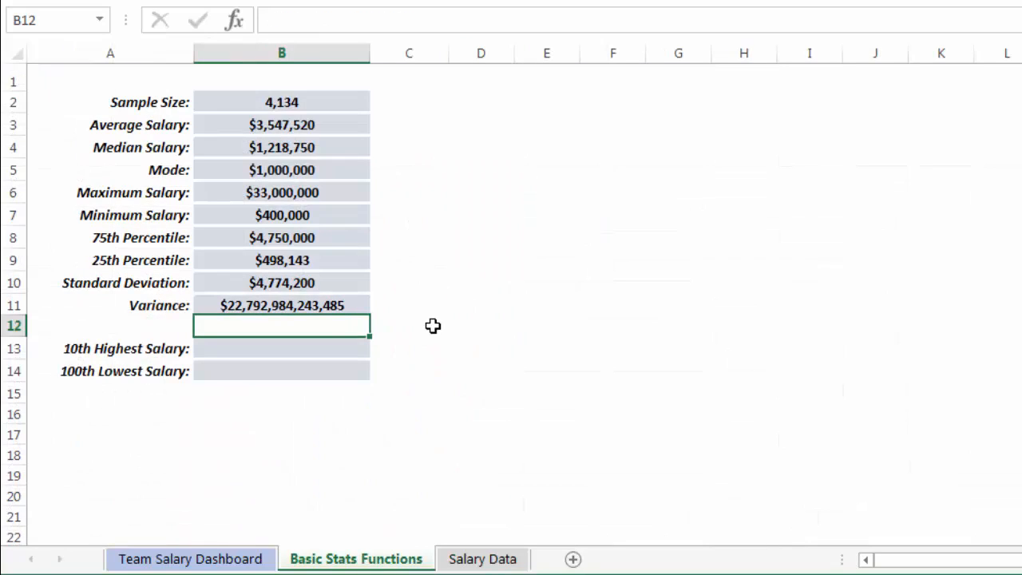
key(Up)
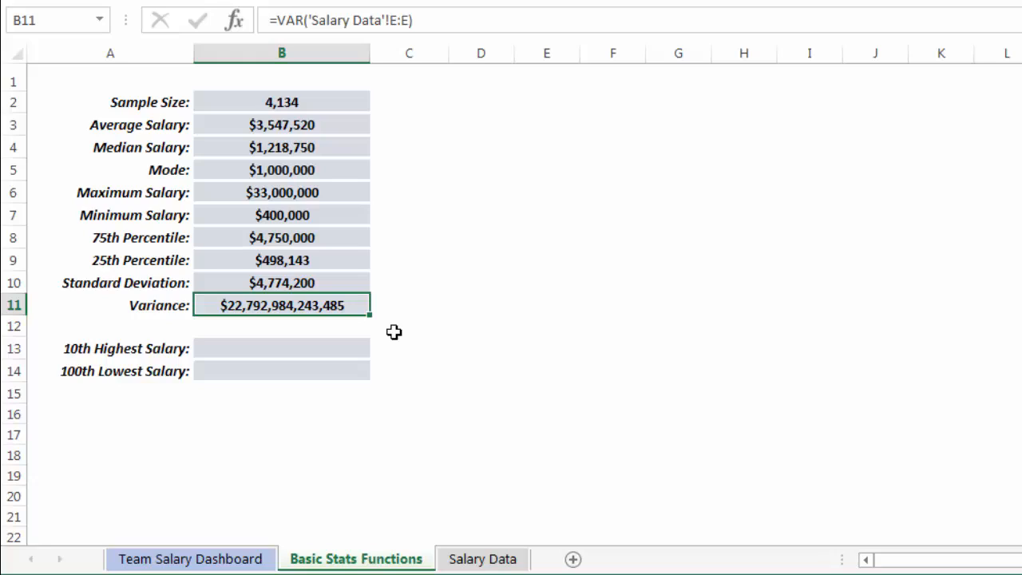
key(Down)
key(Down)
key(Down)
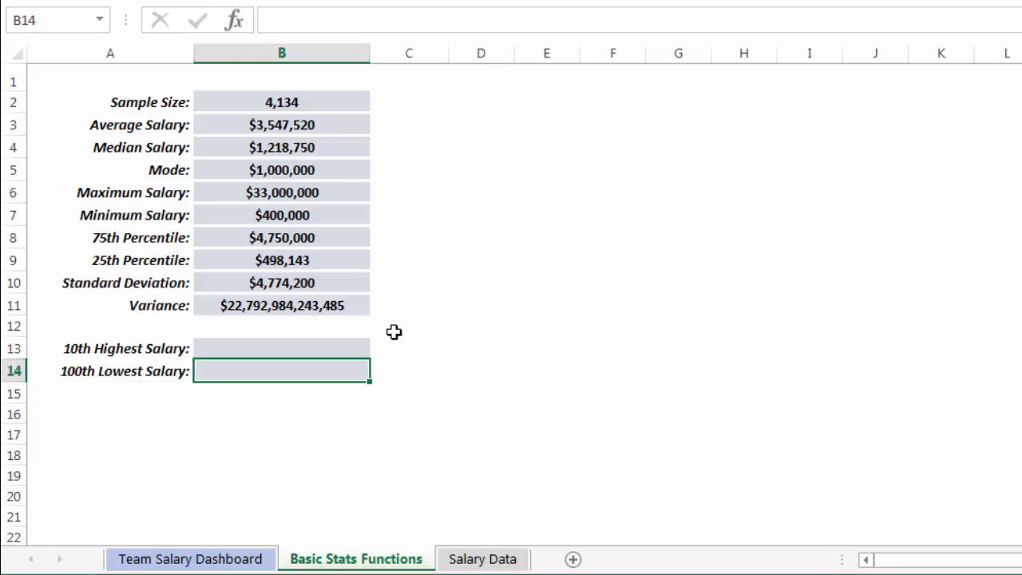